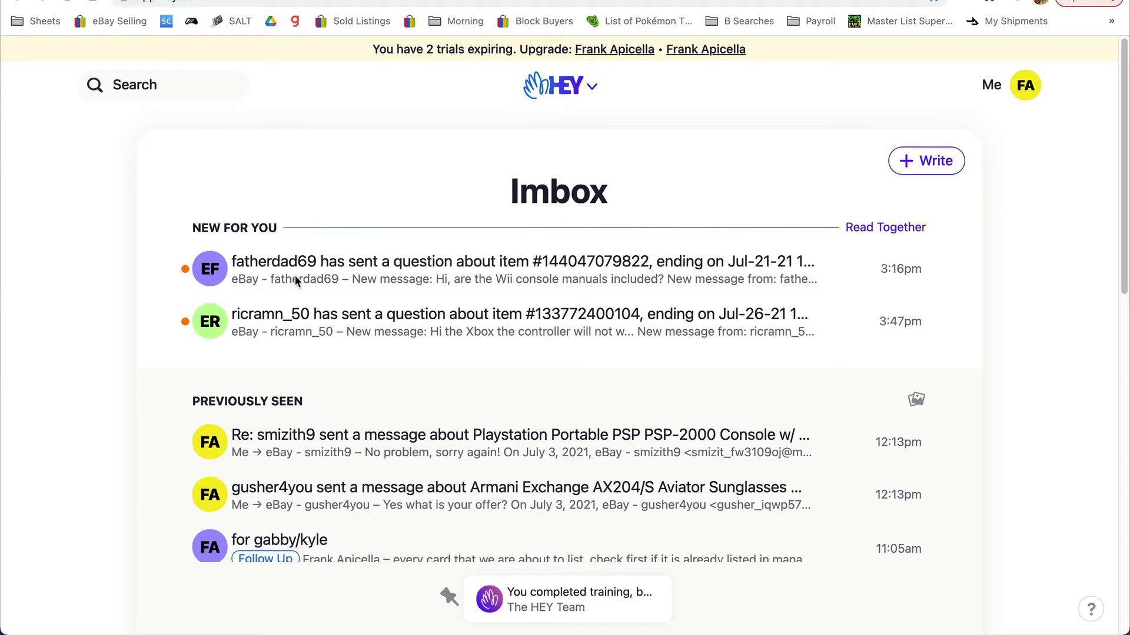
Move the Wii manuals question and the Xbox controller question to Reply Later.
{"action": "key", "text": "Down"}
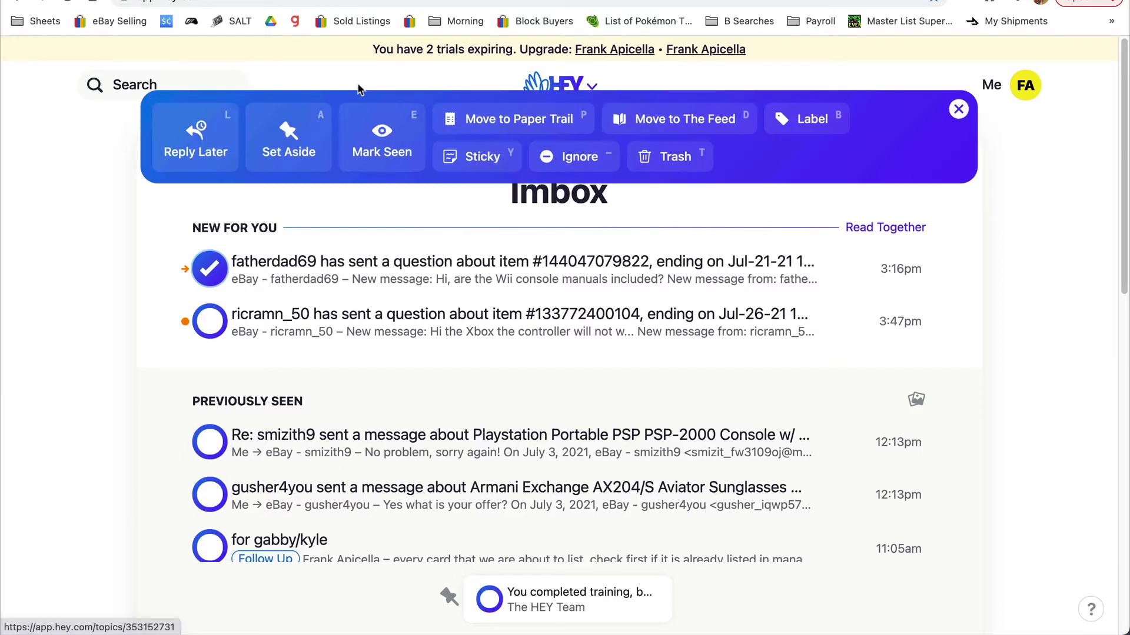
{"action": "key", "text": "l"}
{"action": "key", "text": "Down"}
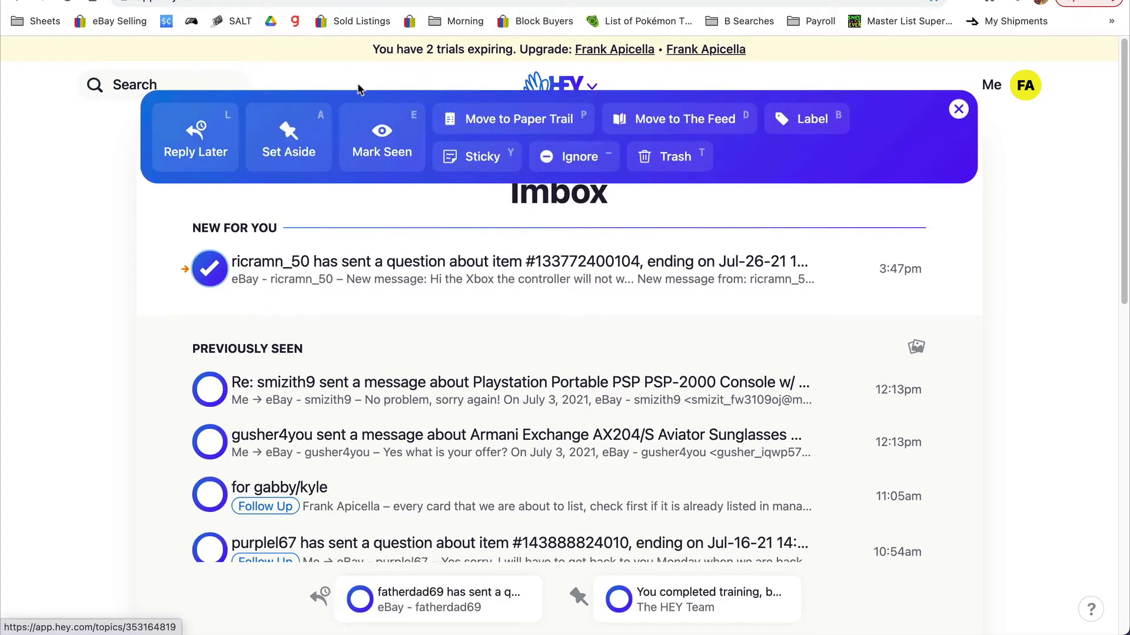
{"action": "left_click", "coordinate": [187, 147]}
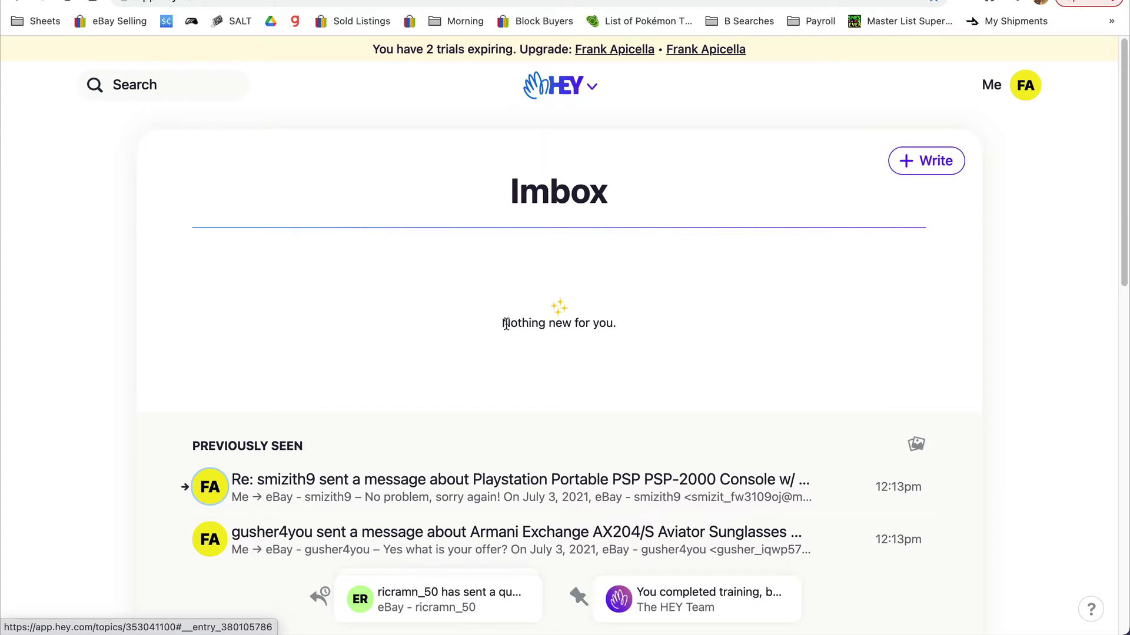
{"action": "mouse_move", "coordinate": [487, 605]}
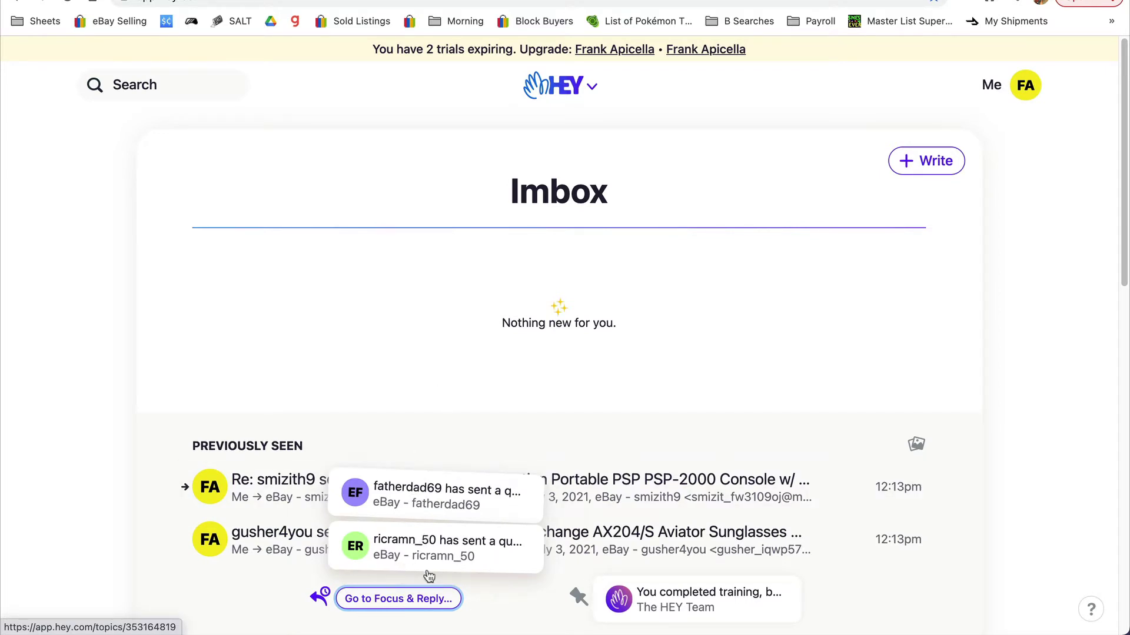
Open Focus & Reply for the Reply Later messages and start replying to the Xbox buyer.
{"action": "left_click", "coordinate": [395, 599]}
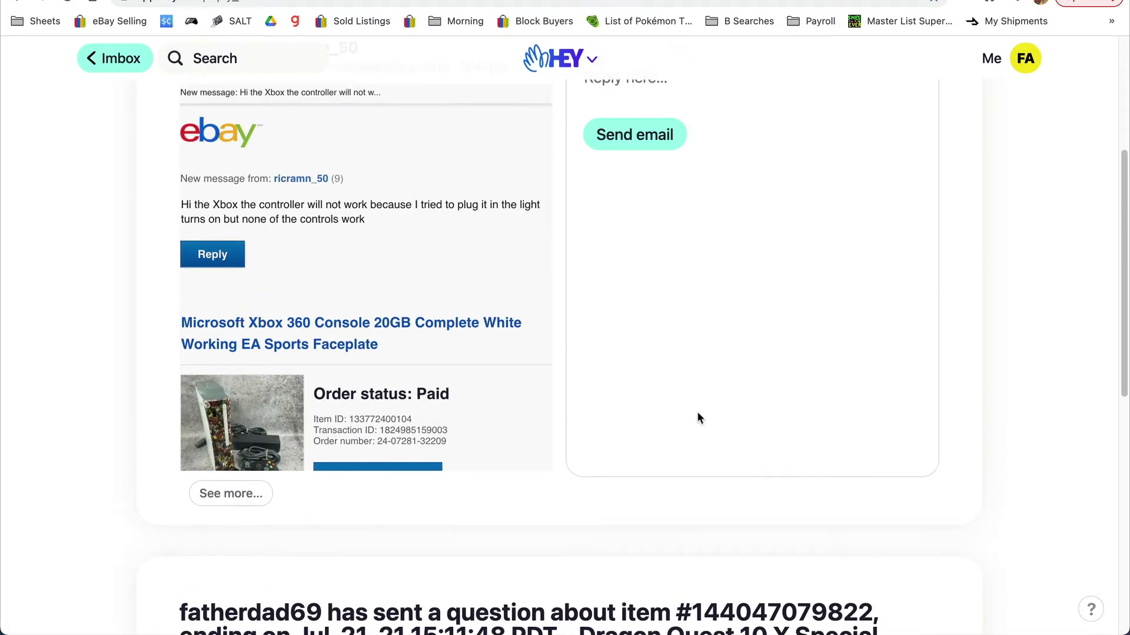
{"action": "scroll", "coordinate": [696, 411], "scroll_direction": "up", "scroll_amount": 2}
{"action": "scroll", "coordinate": [553, 303], "scroll_direction": "down", "scroll_amount": 10}
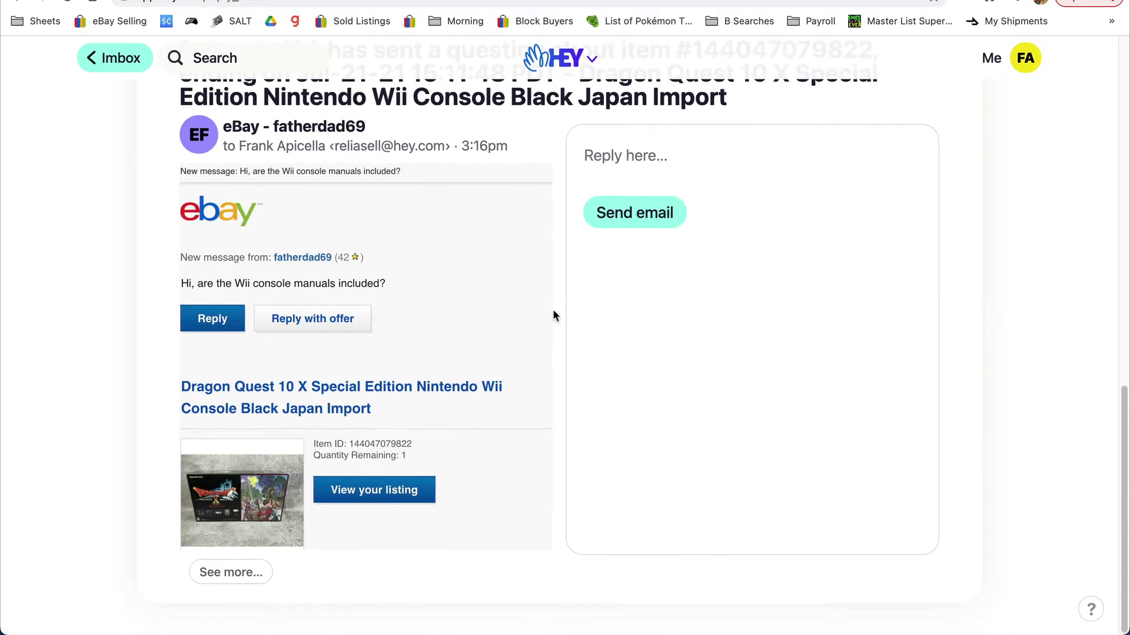
{"action": "scroll", "coordinate": [553, 318], "scroll_direction": "up", "scroll_amount": 10}
{"action": "scroll", "coordinate": [609, 426], "scroll_direction": "down", "scroll_amount": 3}
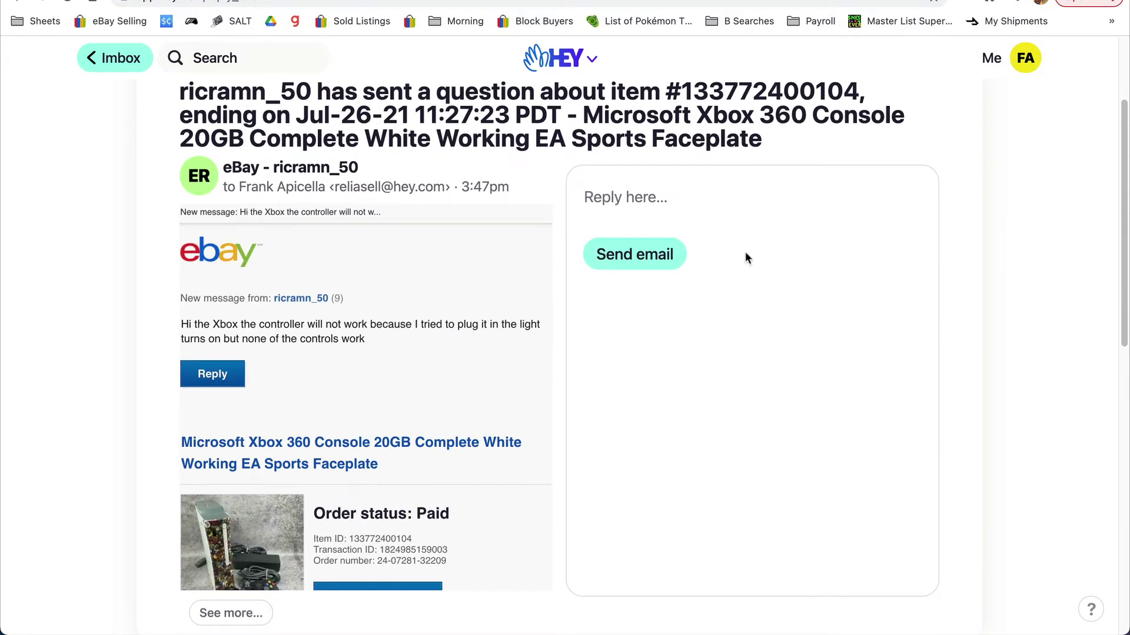
{"action": "left_click", "coordinate": [639, 208]}
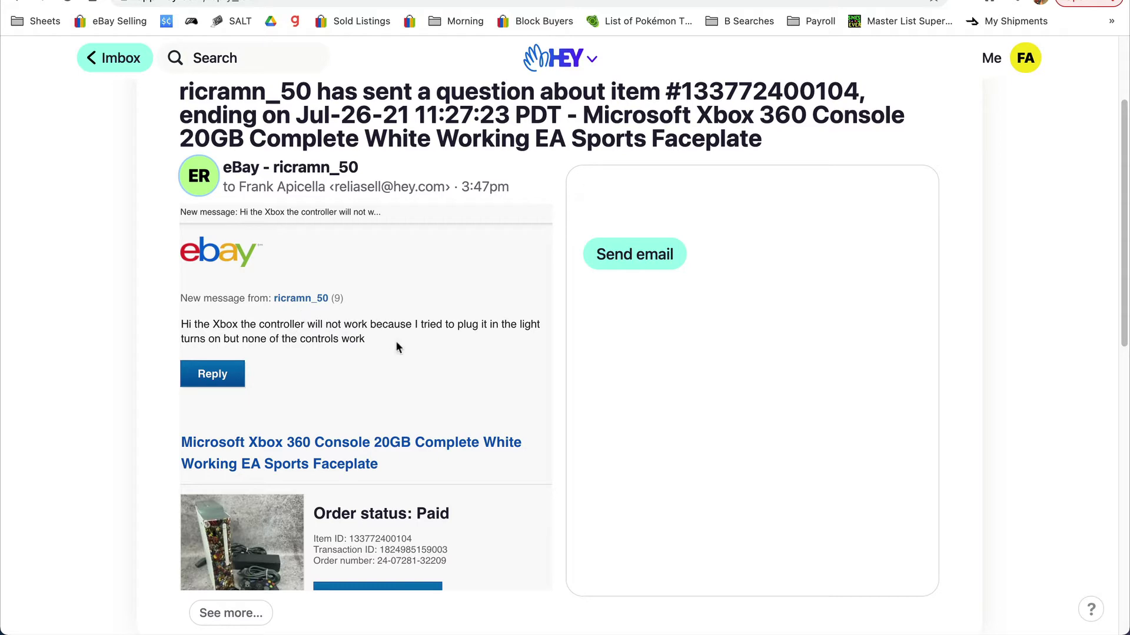
Send an apology asking about the other front USB port, signed 'Regards,' with the sender's name.
{"action": "scroll", "coordinate": [395, 341], "scroll_direction": "down", "scroll_amount": 4}
{"action": "scroll", "coordinate": [412, 364], "scroll_direction": "up", "scroll_amount": 5}
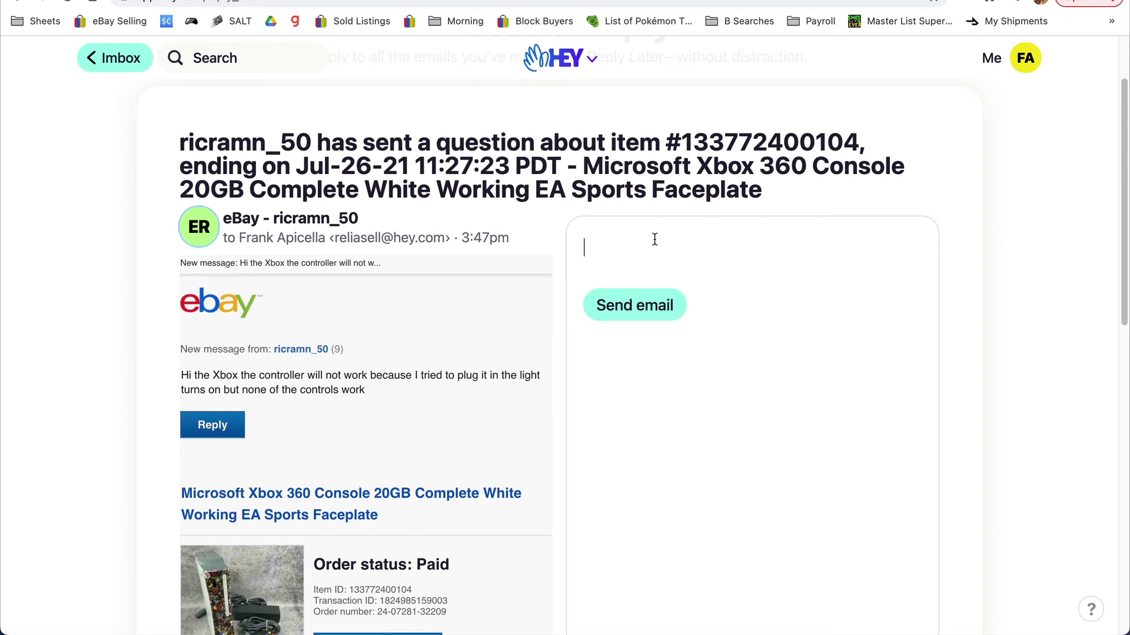
{"action": "type", "text": "Very sorry about this, di"}
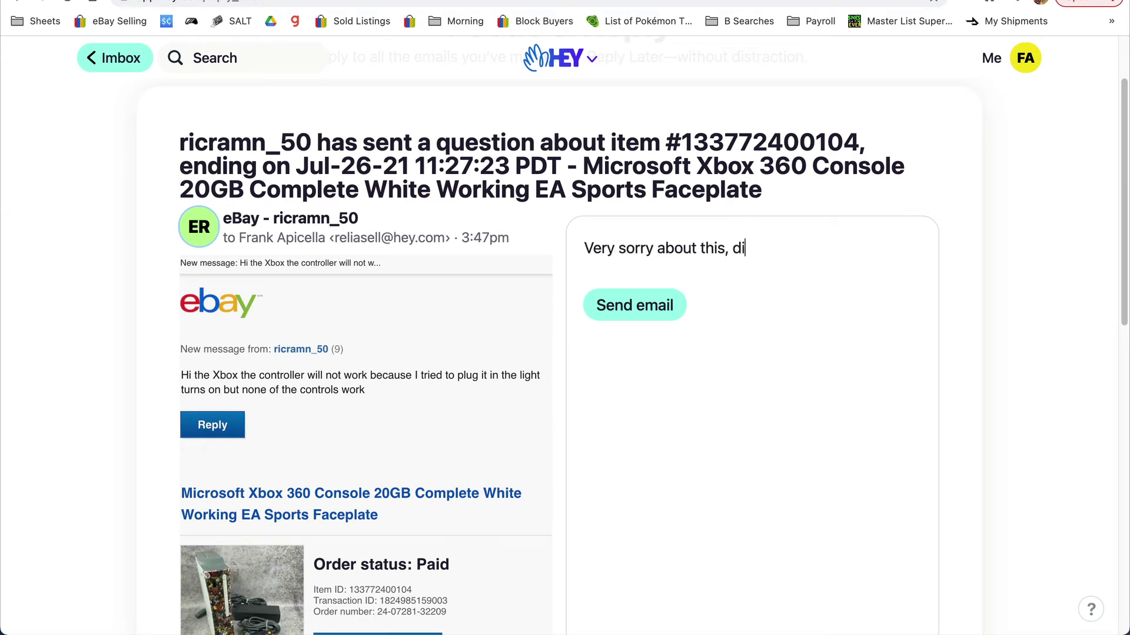
{"action": "type", "text": "d you try to conn"}
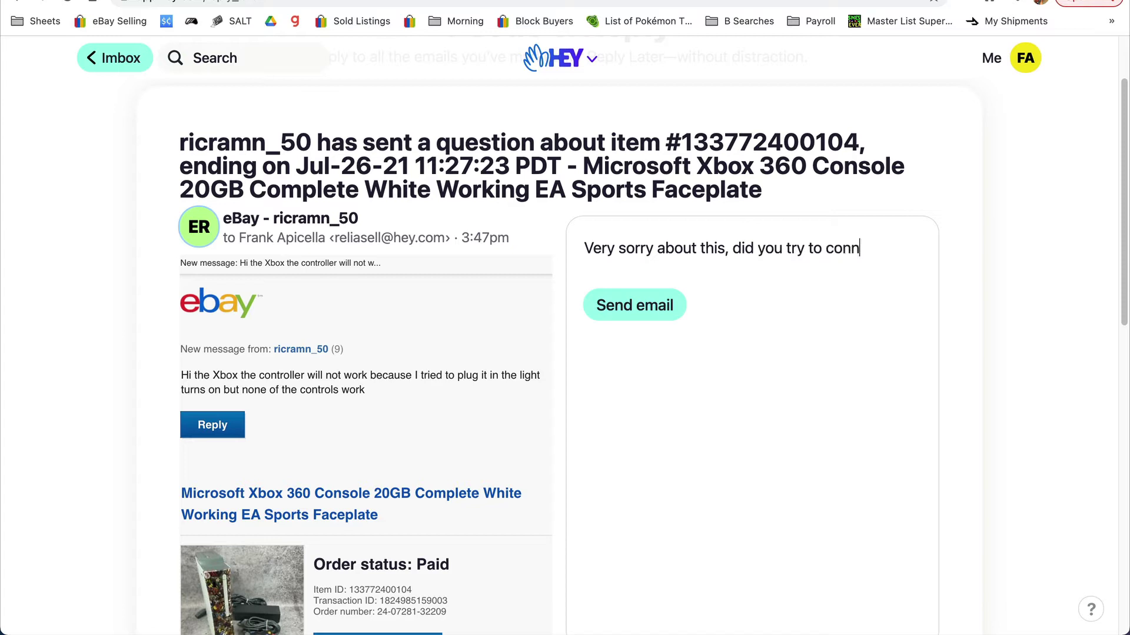
{"action": "type", "text": "ect it to the other "}
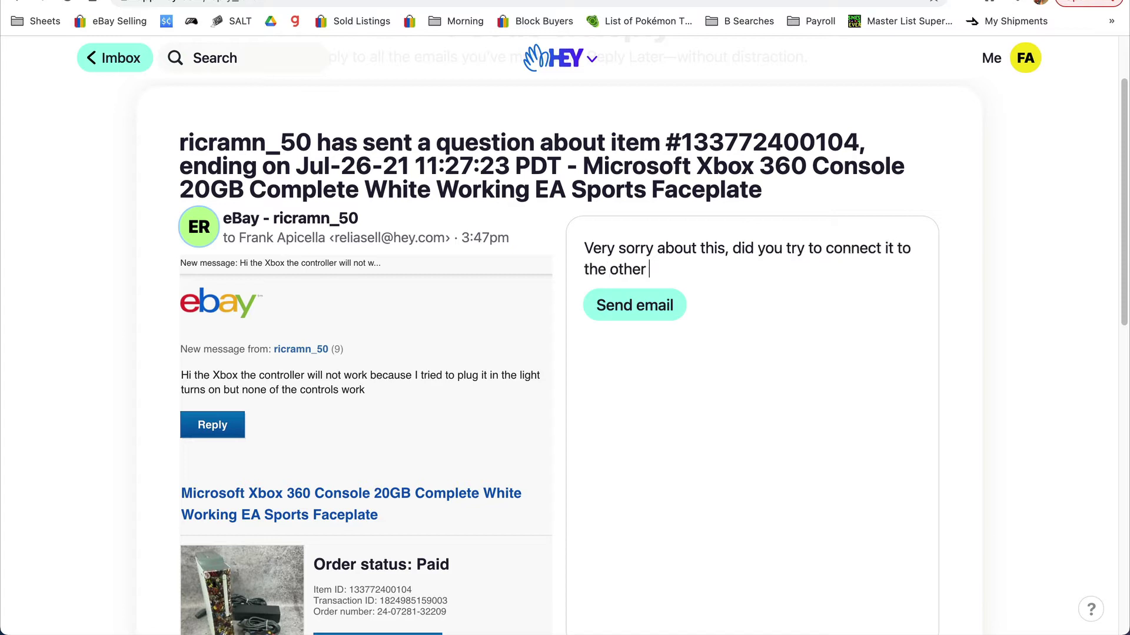
{"action": "type", "text": "USB port in the "}
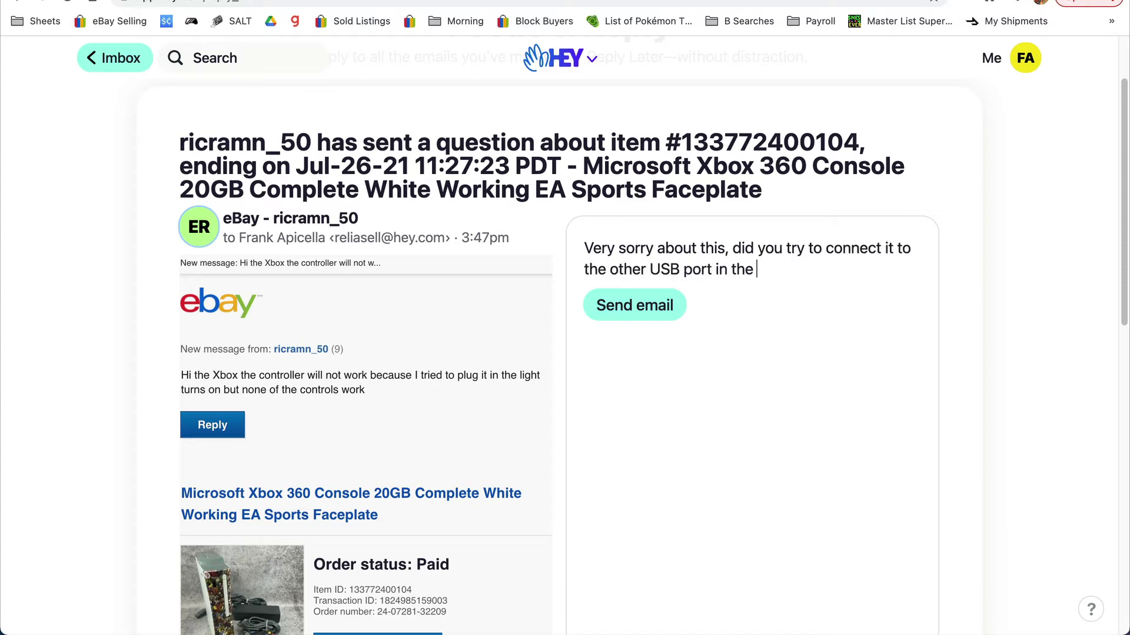
{"action": "type", "text": "front as well?"}
{"action": "key", "text": "Return"}
{"action": "key", "text": "Return"}
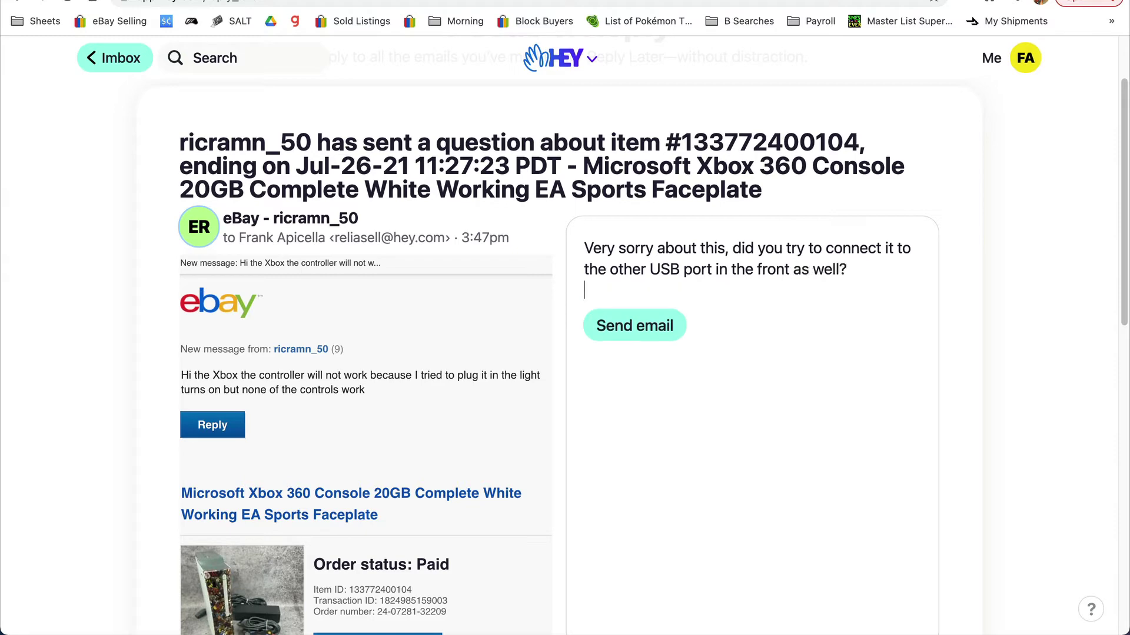
{"action": "type", "text": "Regards,"}
{"action": "key", "text": "Return"}
{"action": "type", "text": "Frank"}
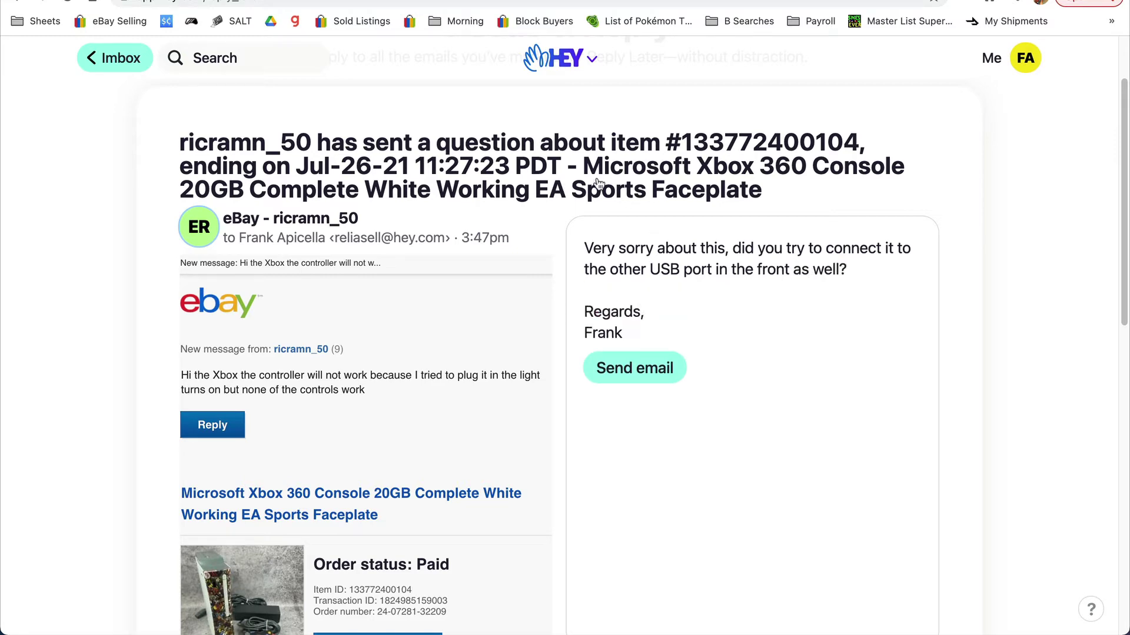
{"action": "key", "text": "super+Return"}
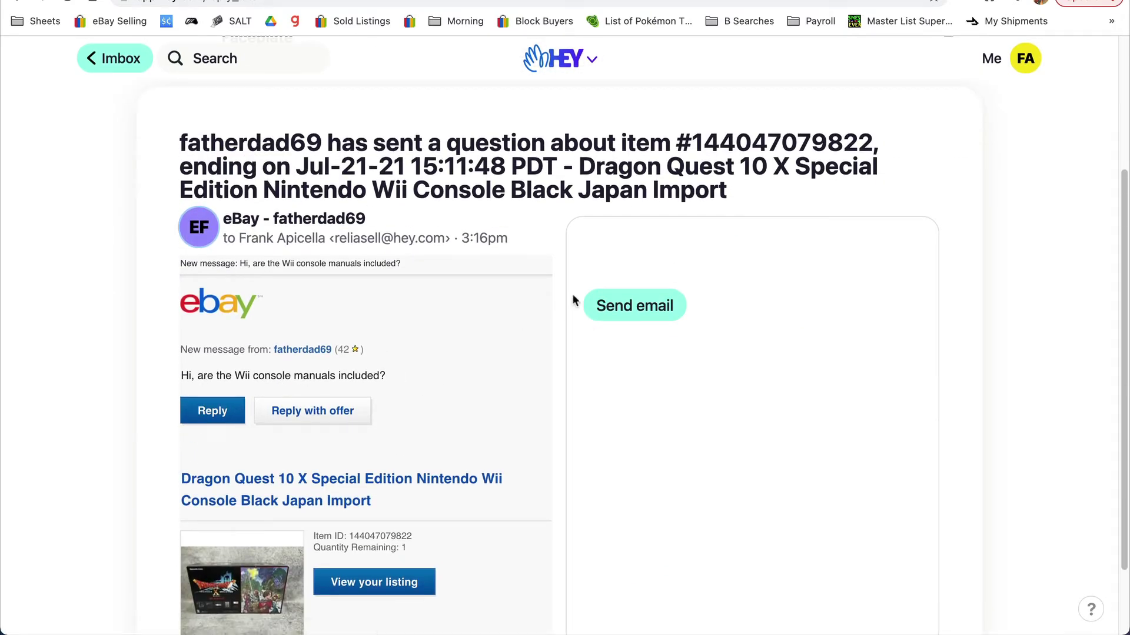
Browse the Dragon Quest 10 X Wii listing photos on eBay to see the included contents.
{"action": "left_click", "coordinate": [377, 478]}
{"action": "scroll", "coordinate": [651, 391], "scroll_direction": "down", "scroll_amount": 5}
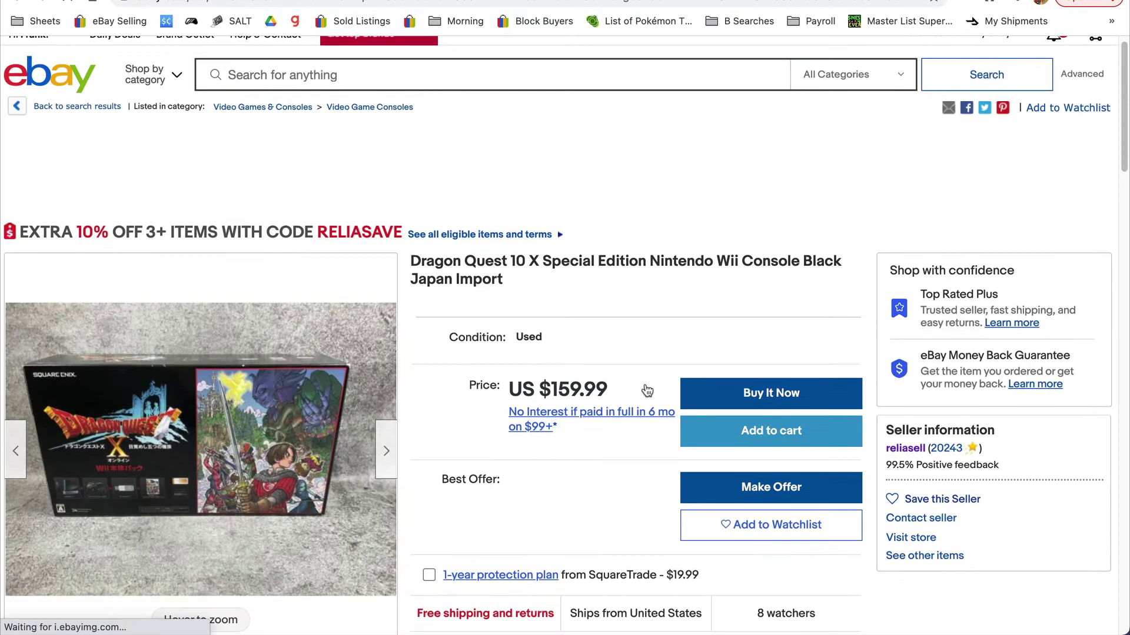
{"action": "left_click", "coordinate": [287, 453]}
{"action": "left_click", "coordinate": [341, 453]}
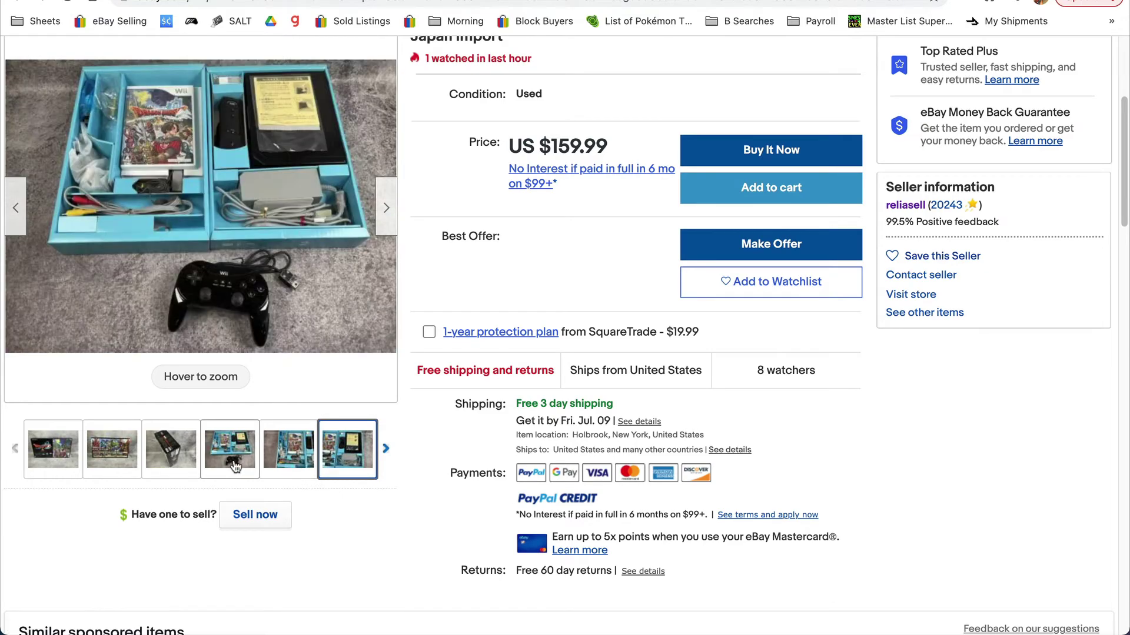
{"action": "mouse_move", "coordinate": [230, 177]}
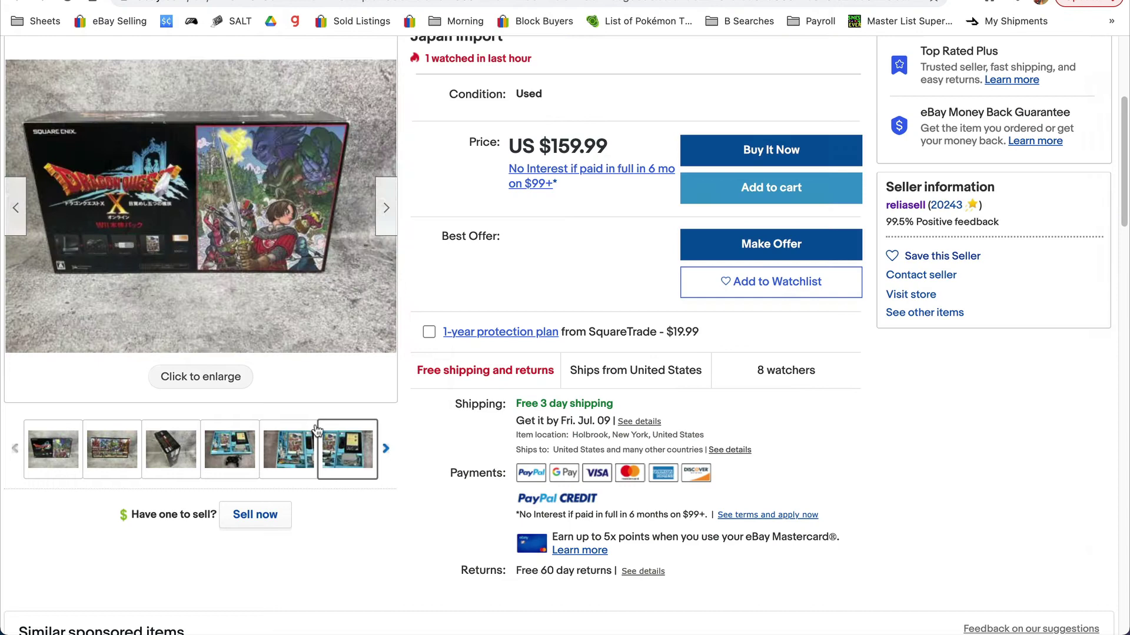
{"action": "left_click", "coordinate": [384, 449]}
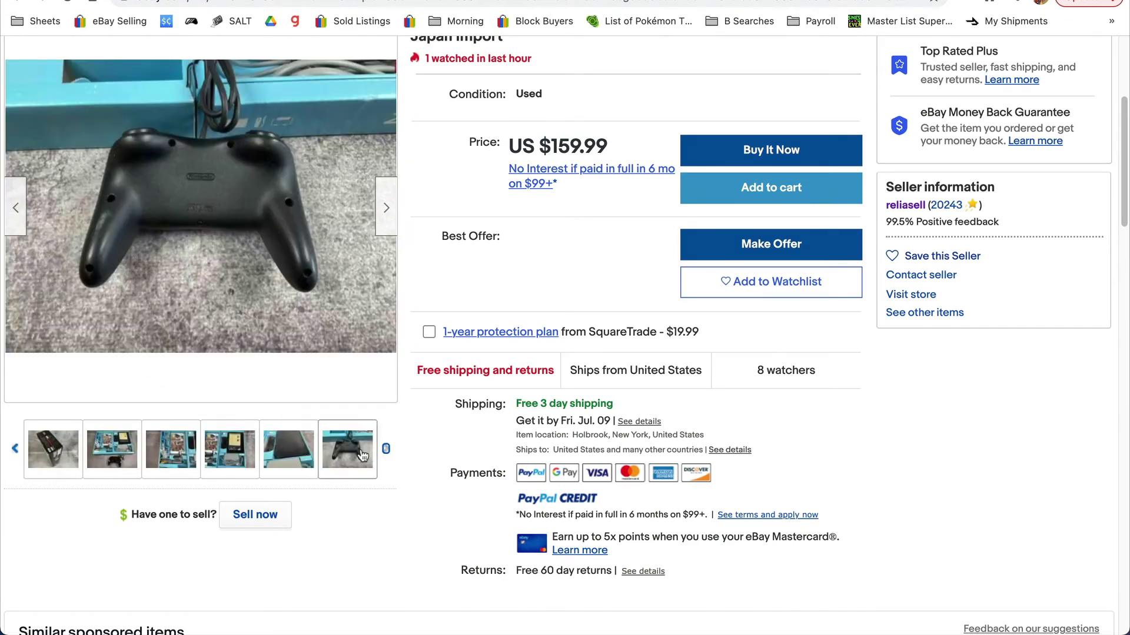
{"action": "mouse_move", "coordinate": [205, 217]}
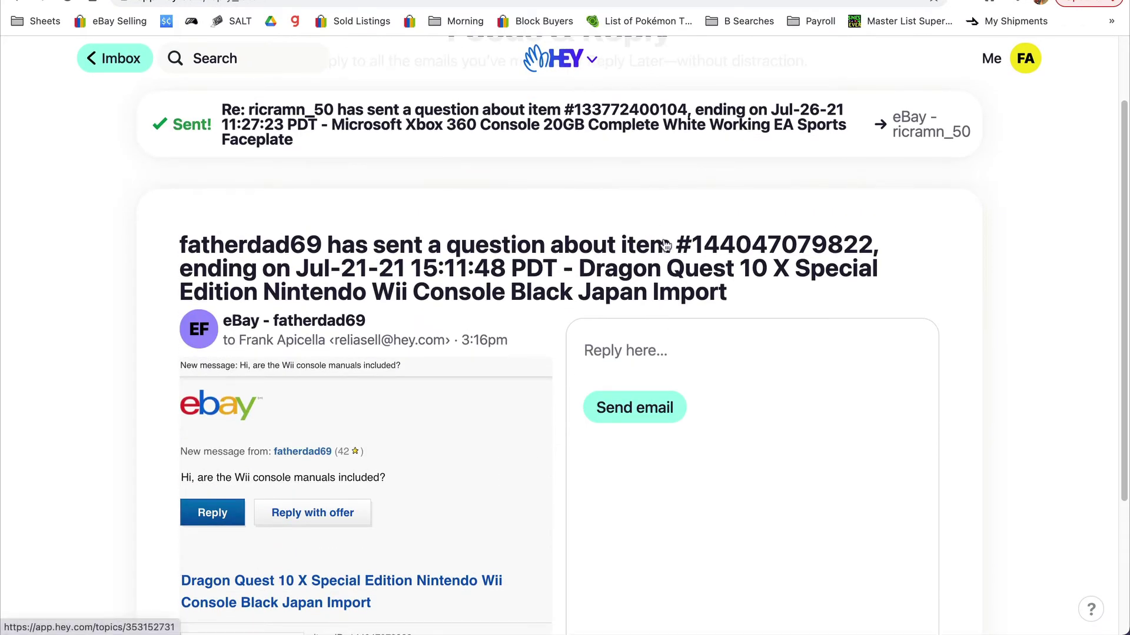
Label the buyer's Wii manuals thread Follow Up.
{"action": "left_click", "coordinate": [663, 246]}
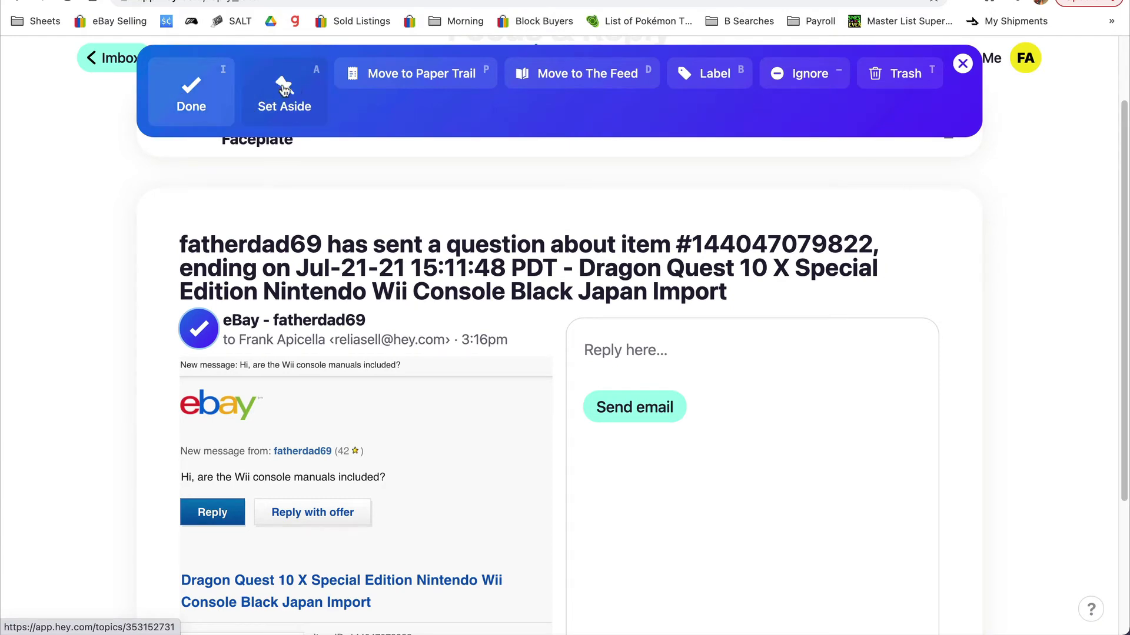
{"action": "left_click", "coordinate": [713, 72]}
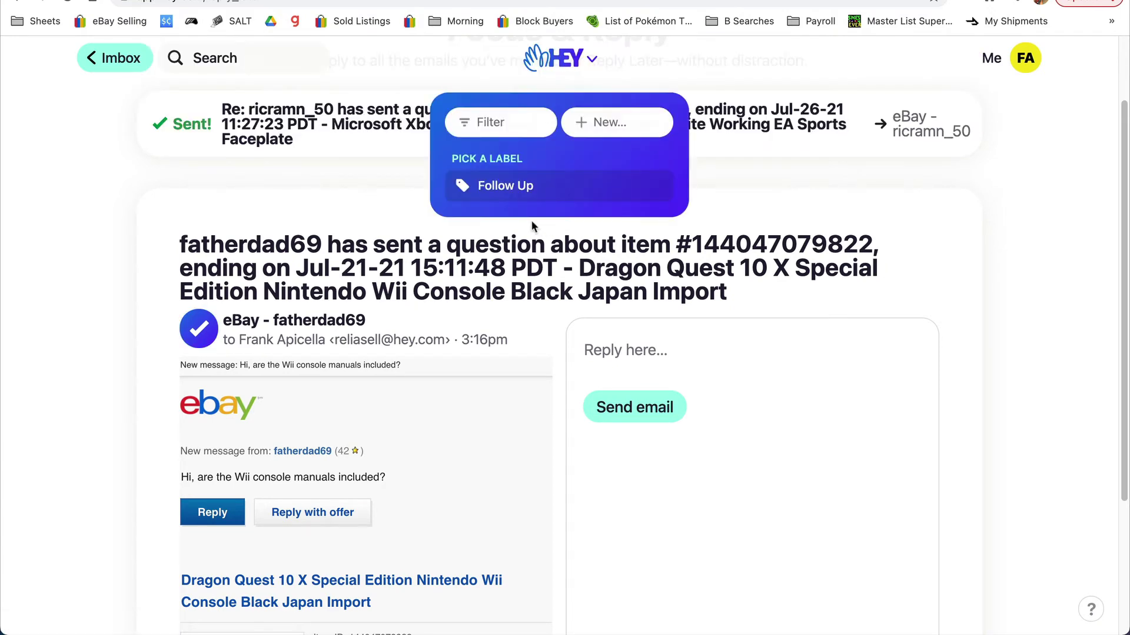
{"action": "left_click", "coordinate": [505, 186]}
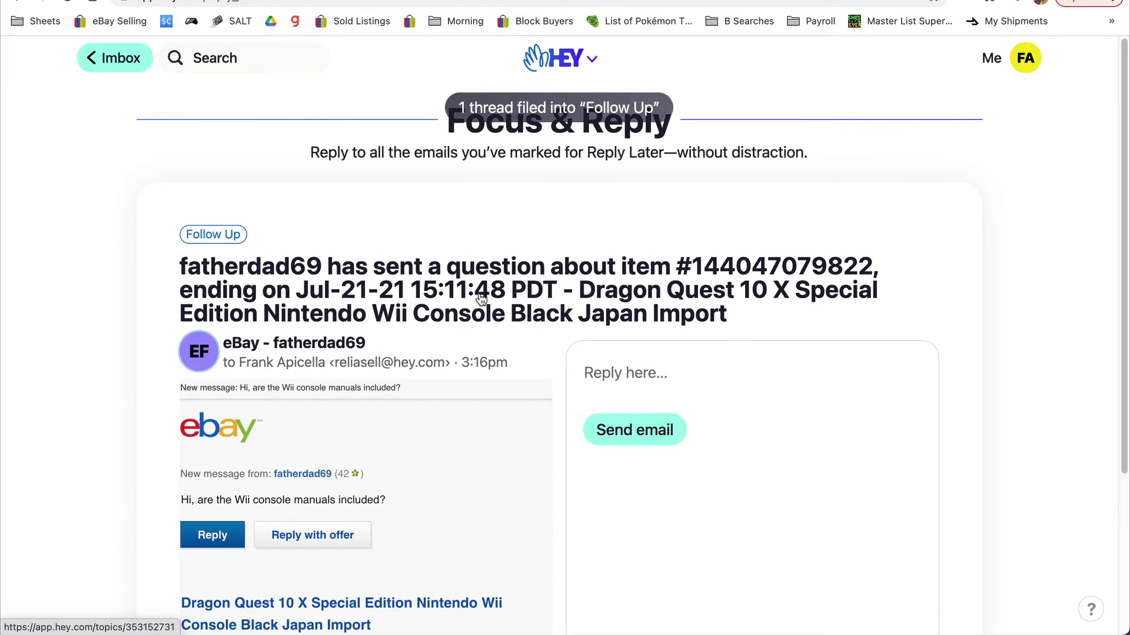
Reply 'Let me check and get back to you Monday when we are back in the warehouse.' with a Regards sign-off.
{"action": "left_click", "coordinate": [655, 385]}
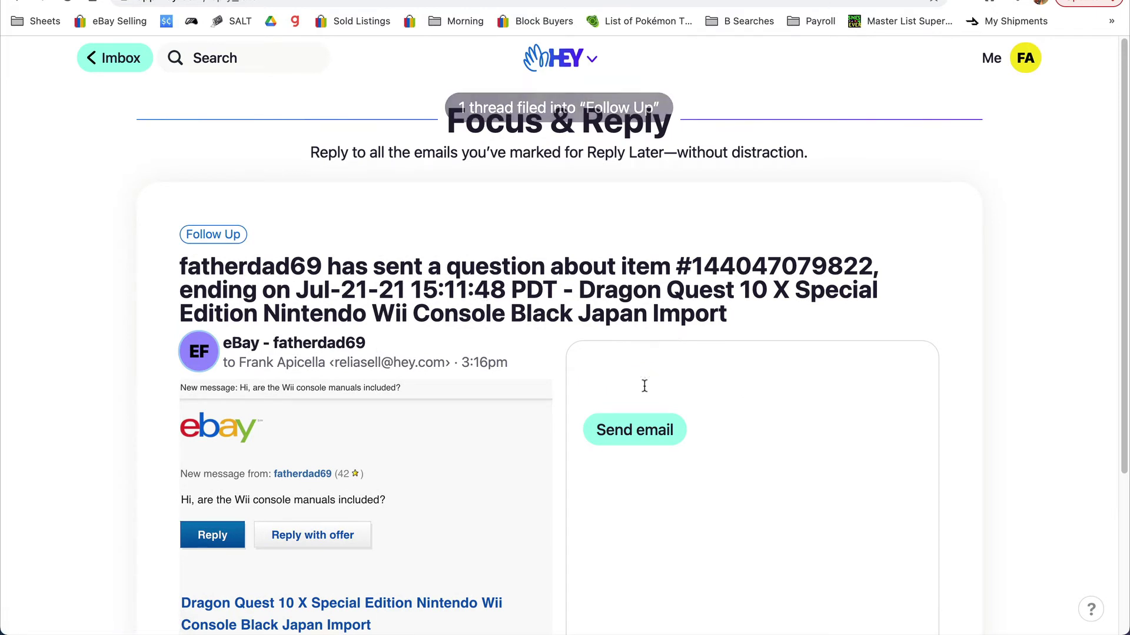
{"action": "type", "text": "V"}
{"action": "key", "text": "BackSpace"}
{"action": "type", "text": "Let me "}
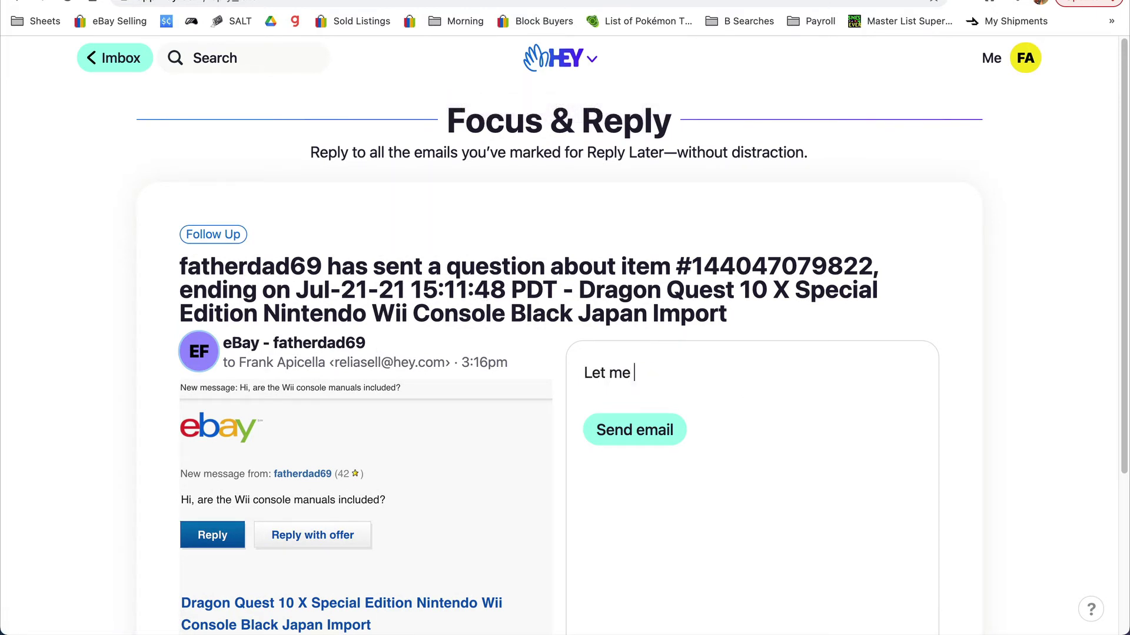
{"action": "type", "text": "check and get back to moy"}
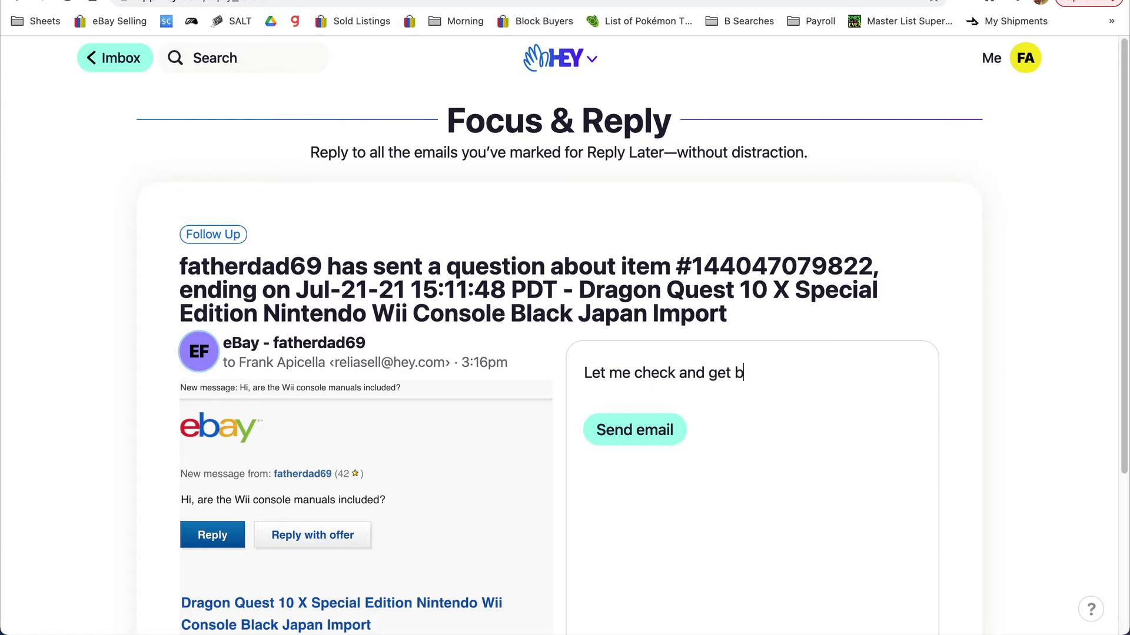
{"action": "key", "text": "BackSpace"}
{"action": "key", "text": "BackSpace"}
{"action": "key", "text": "BackSpace"}
{"action": "type", "text": "you Monday when we are ba"}
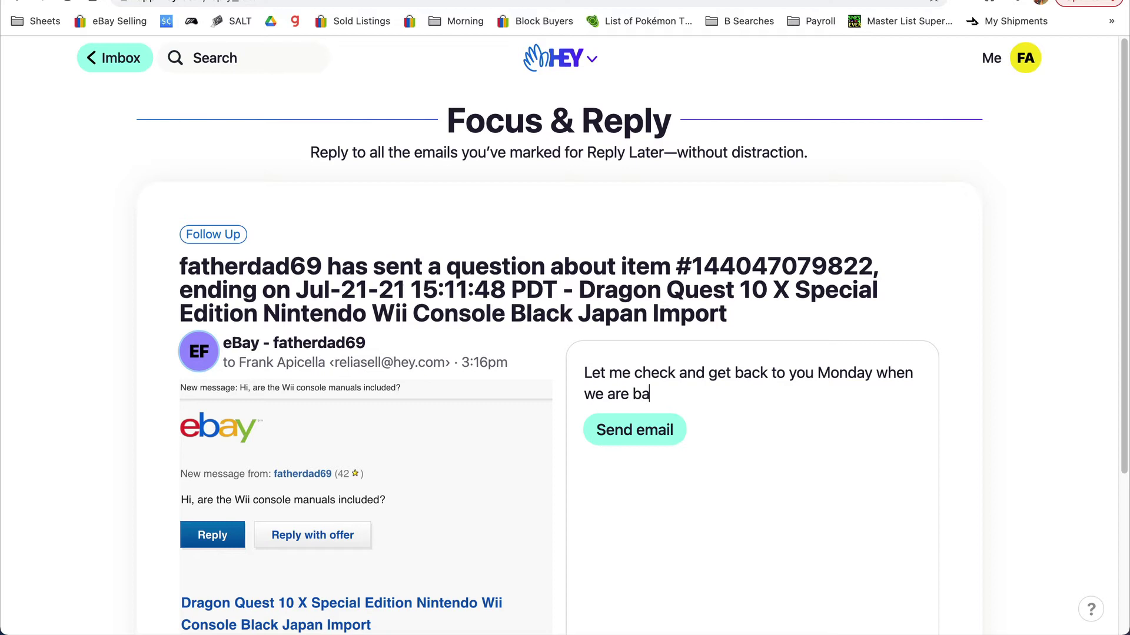
{"action": "type", "text": "ck in the warehouse."}
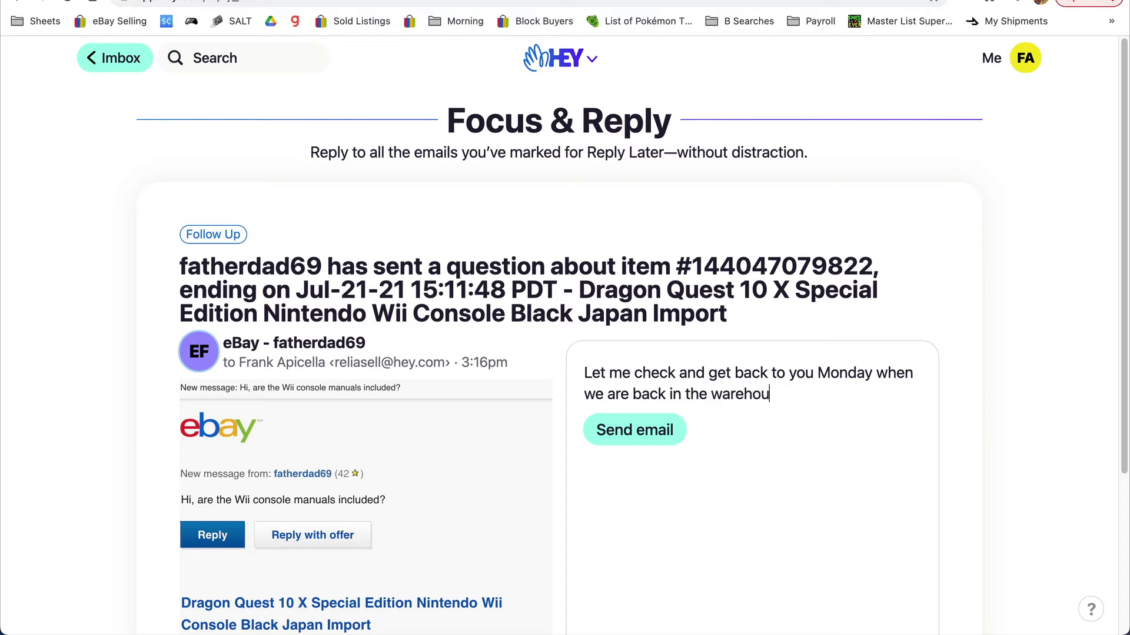
{"action": "key", "text": "Return"}
{"action": "key", "text": "Return"}
{"action": "type", "text": "Regards,"}
{"action": "key", "text": "Return"}
{"action": "type", "text": "Frank"}
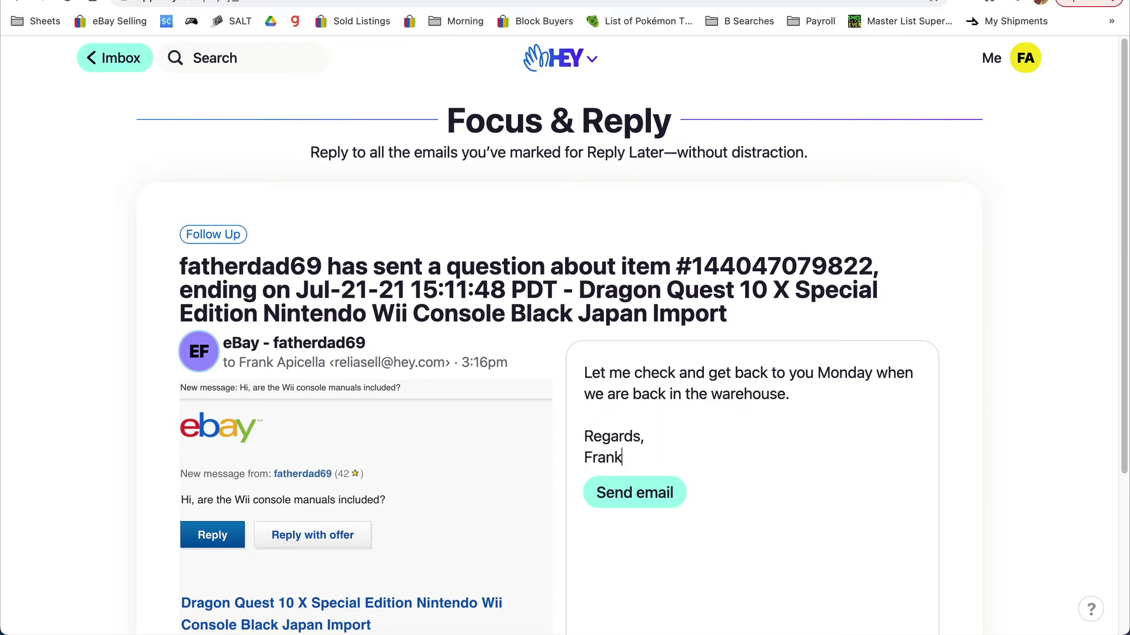
{"action": "key", "text": "Return"}
{"action": "key", "text": "BackSpace"}
{"action": "left_click", "coordinate": [655, 509]}
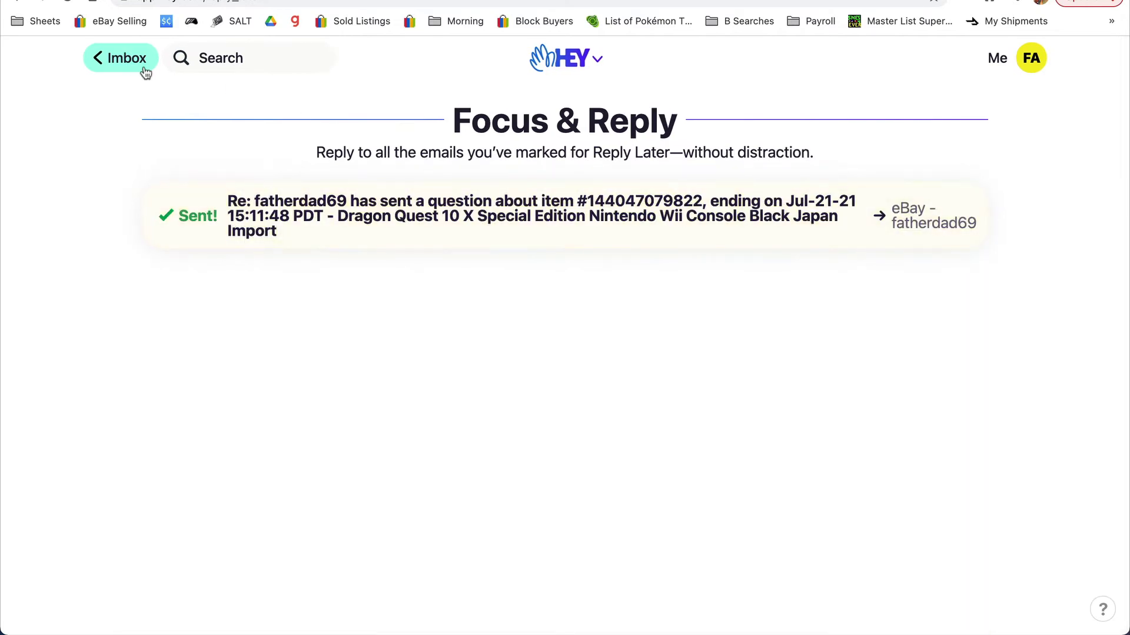
Visit the Follow Up page, then mark the eBay refund notice in the Imbox Done.
{"action": "left_click", "coordinate": [597, 62]}
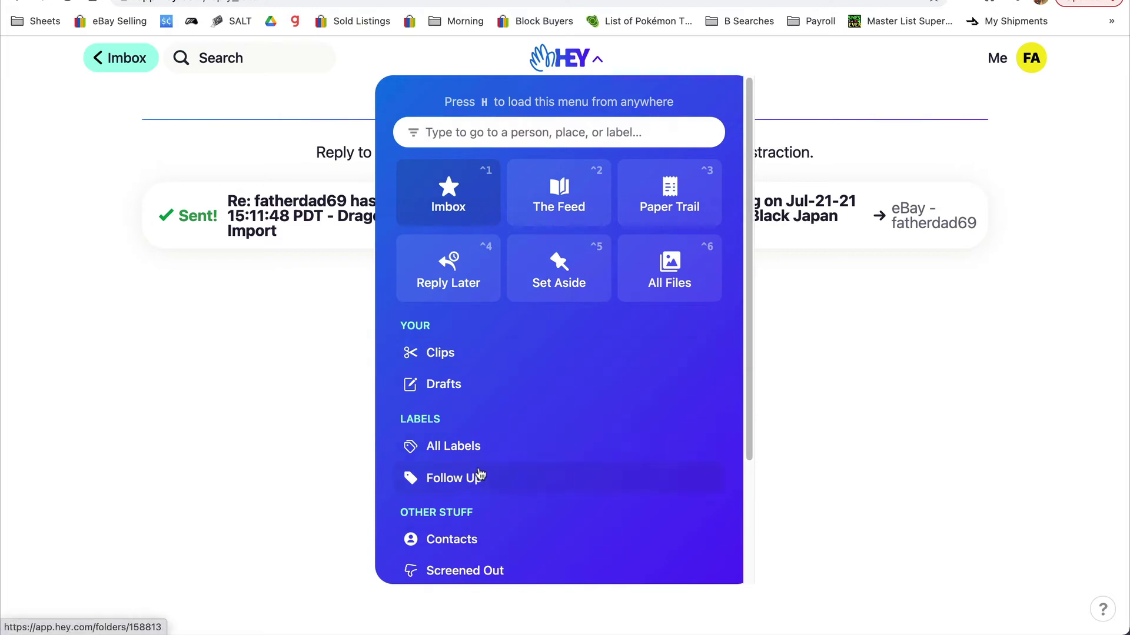
{"action": "left_click", "coordinate": [438, 477]}
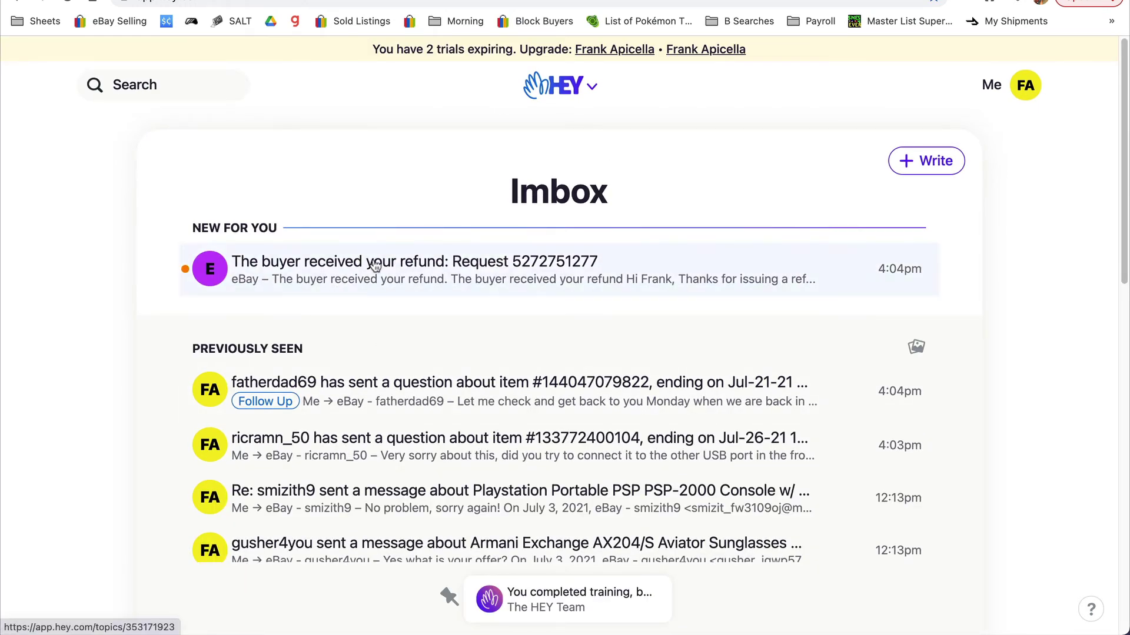
{"action": "left_click", "coordinate": [375, 266], "text": "shift"}
{"action": "key", "text": "e"}
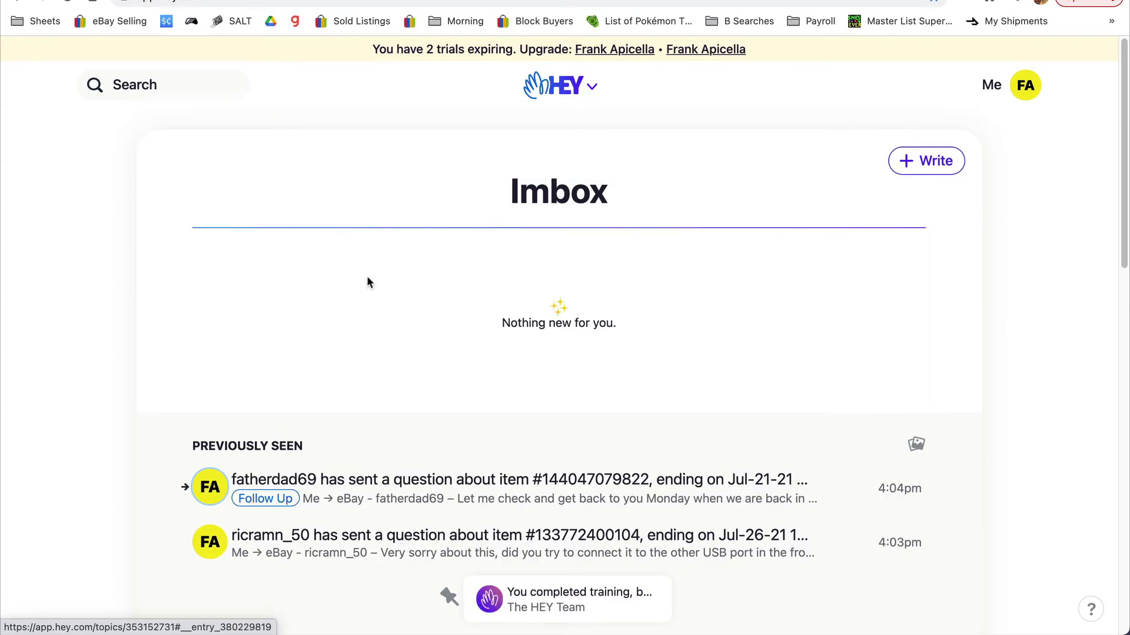